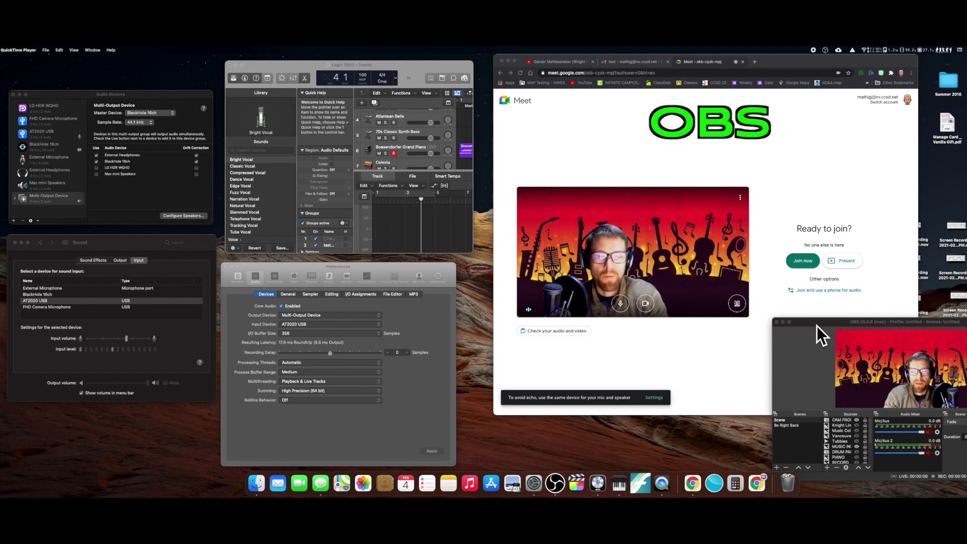
Hide the Music Col source so the knights parade video becomes the camera backdrop
drag(817, 326, 608, 158)
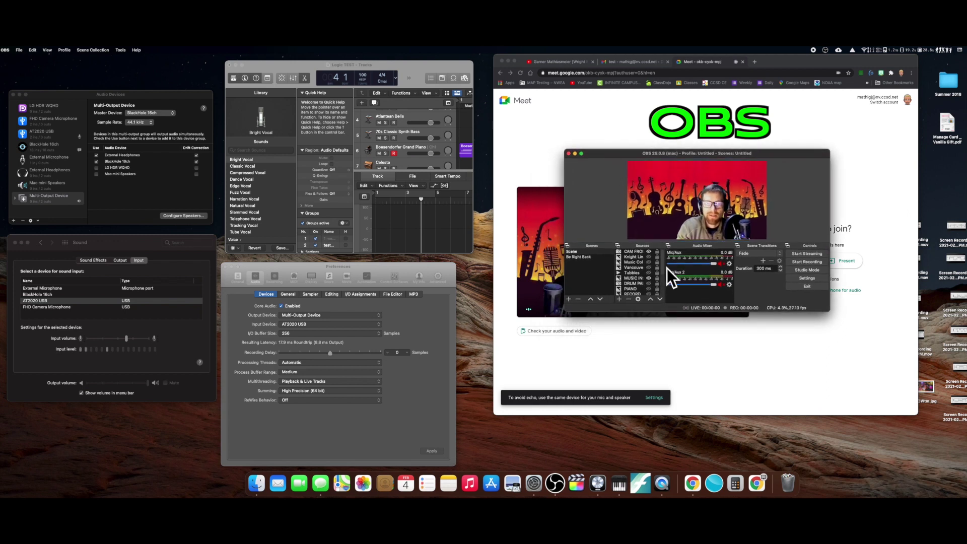
drag(617, 158, 647, 130)
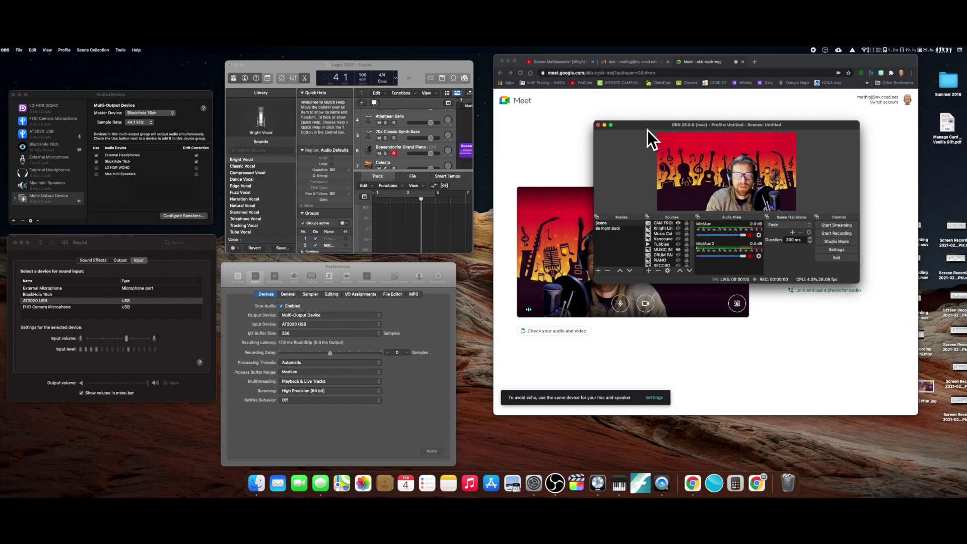
click(669, 234)
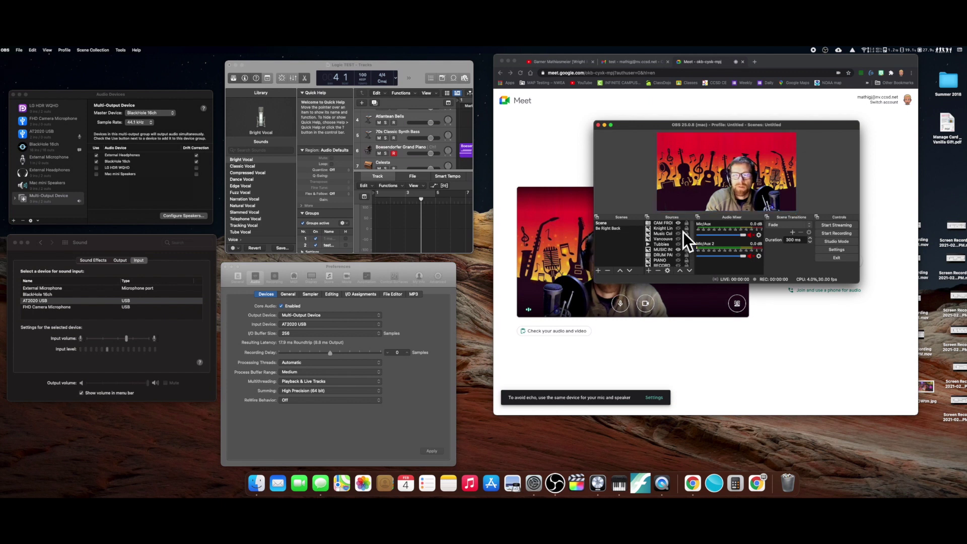
click(682, 232)
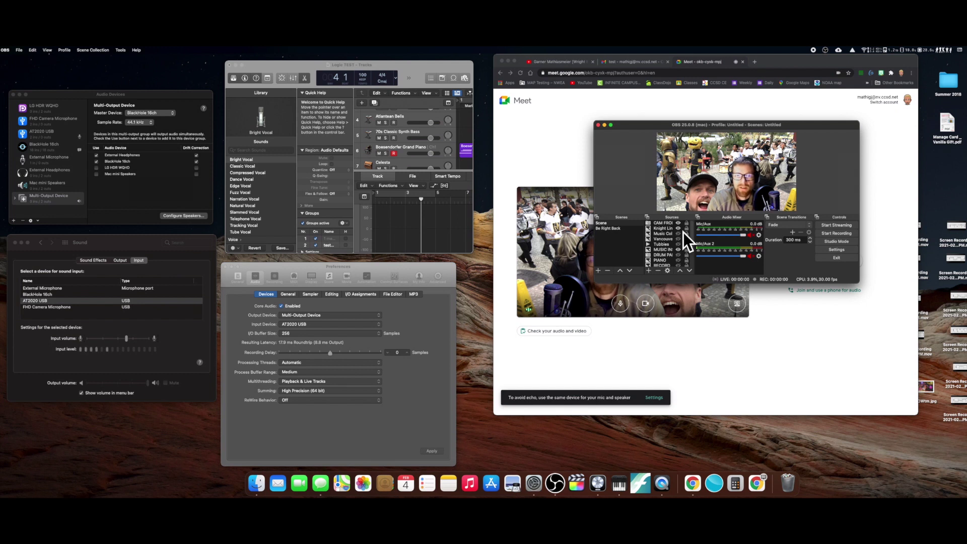
Move the OBS window clear of Meet's join options and bring Meet forward
drag(643, 127, 740, 295)
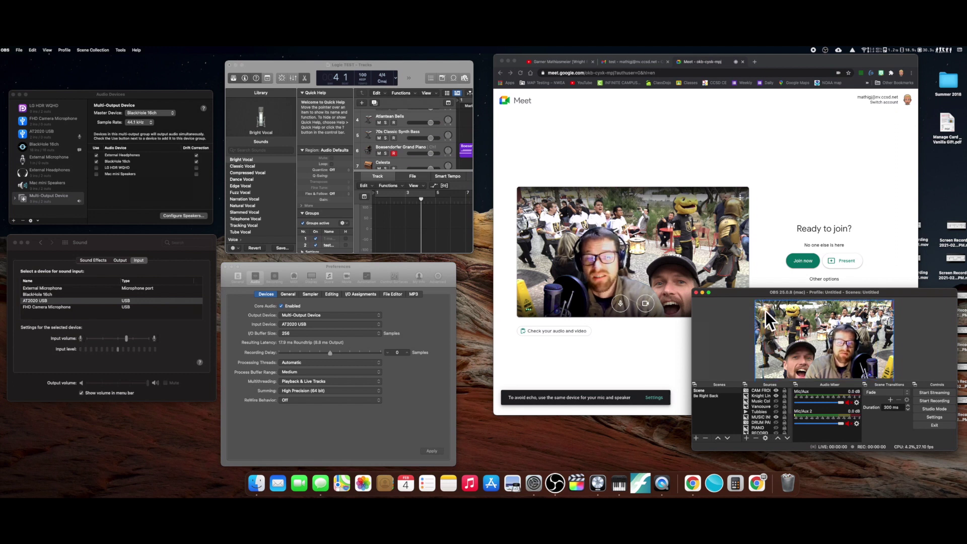
drag(752, 297, 744, 306)
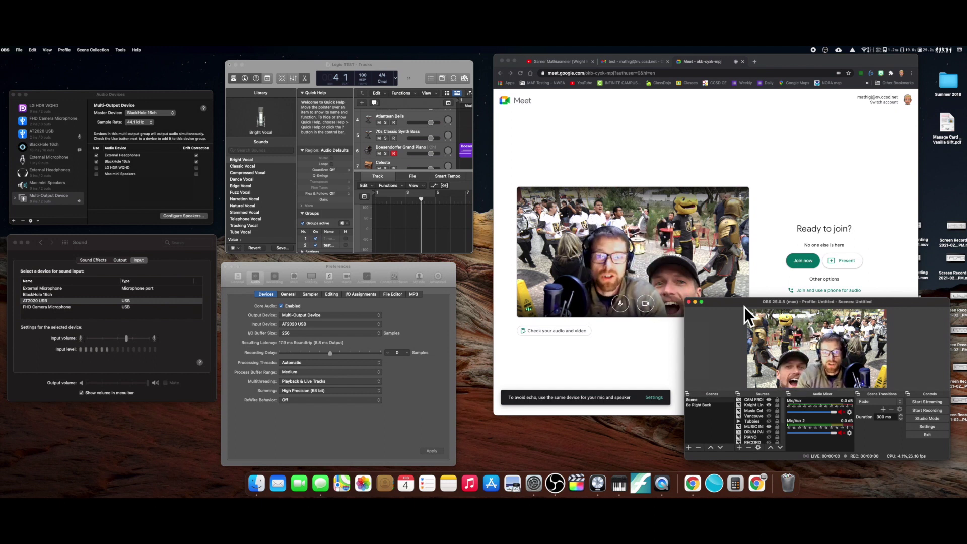
click(637, 146)
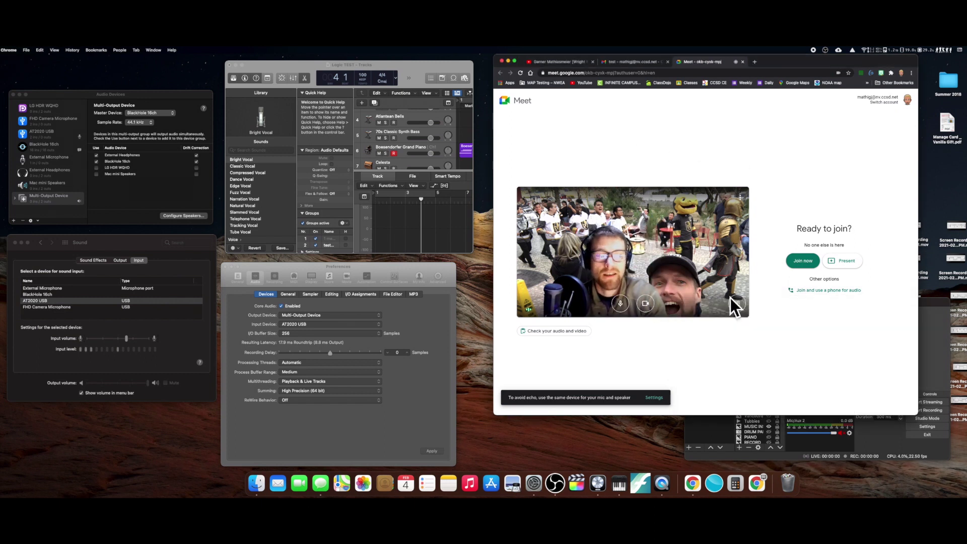
Set Meet's camera to OBS Virtual Camera in the Video settings
click(741, 197)
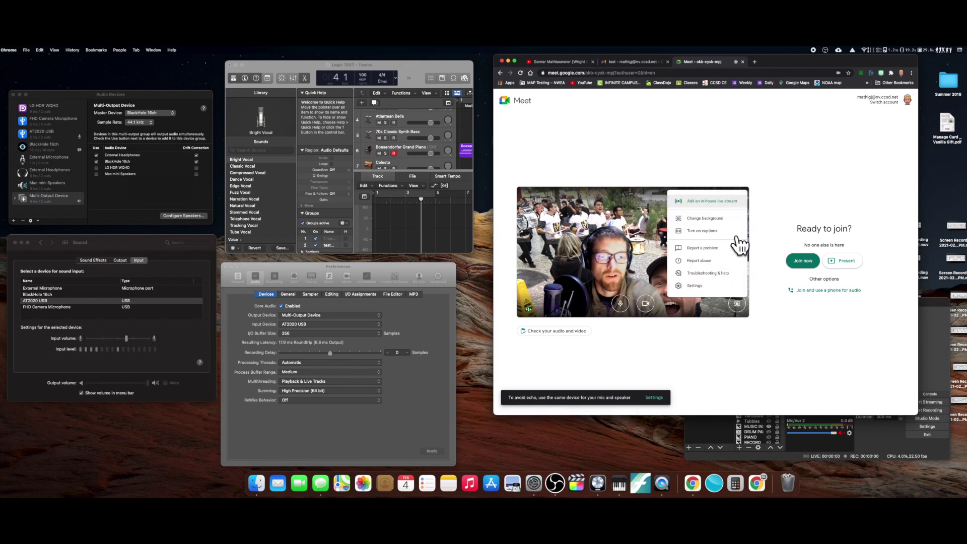
click(701, 290)
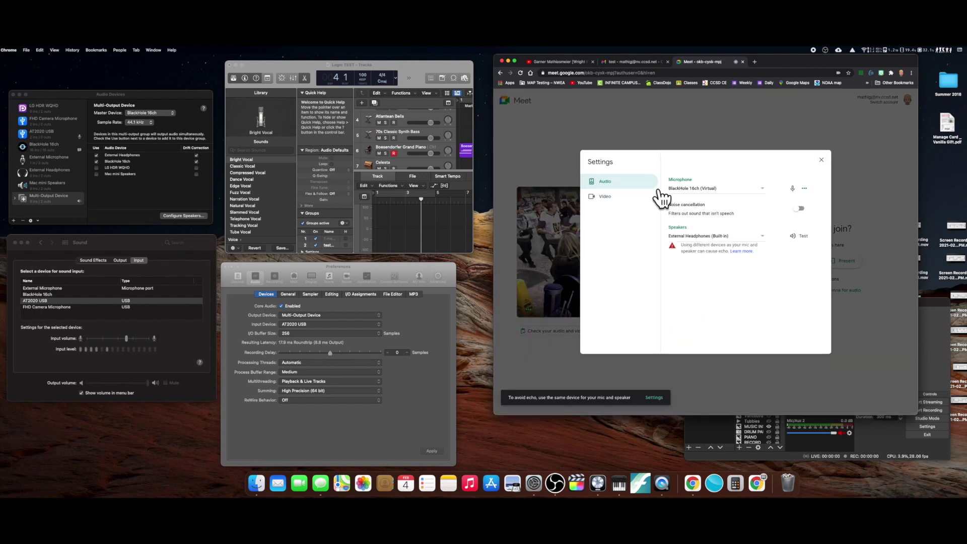
click(612, 199)
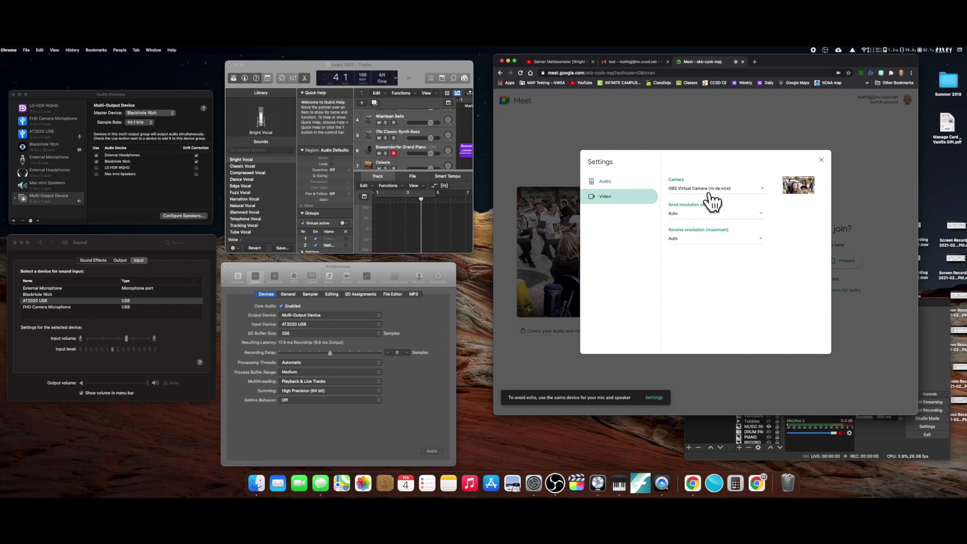
click(776, 200)
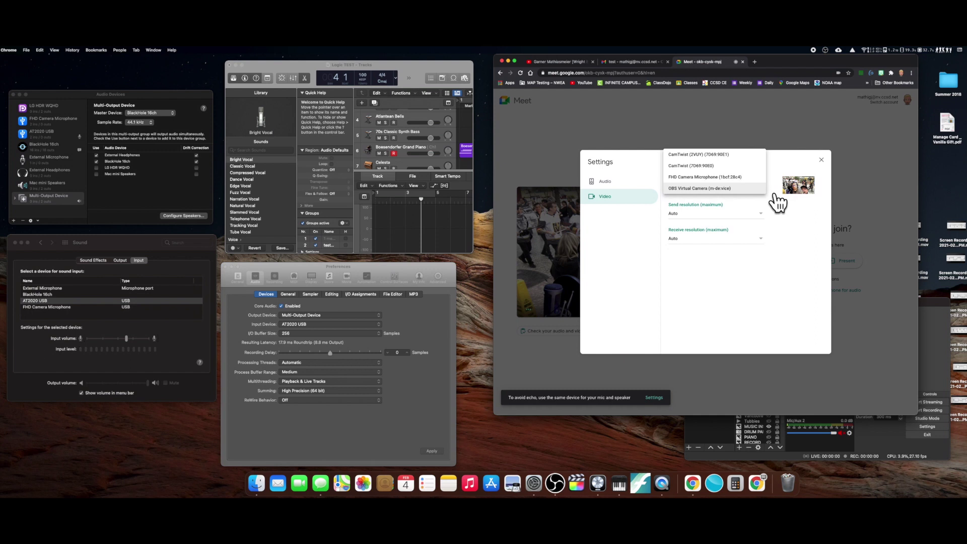
click(735, 191)
click(821, 160)
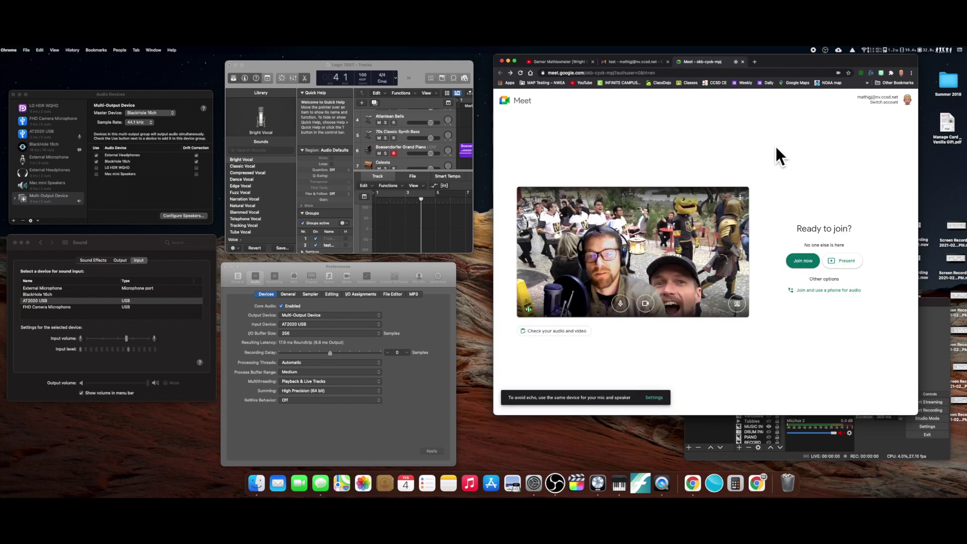
Turn the Music Col source back on to restore the music doodle artwork backdrop
click(935, 316)
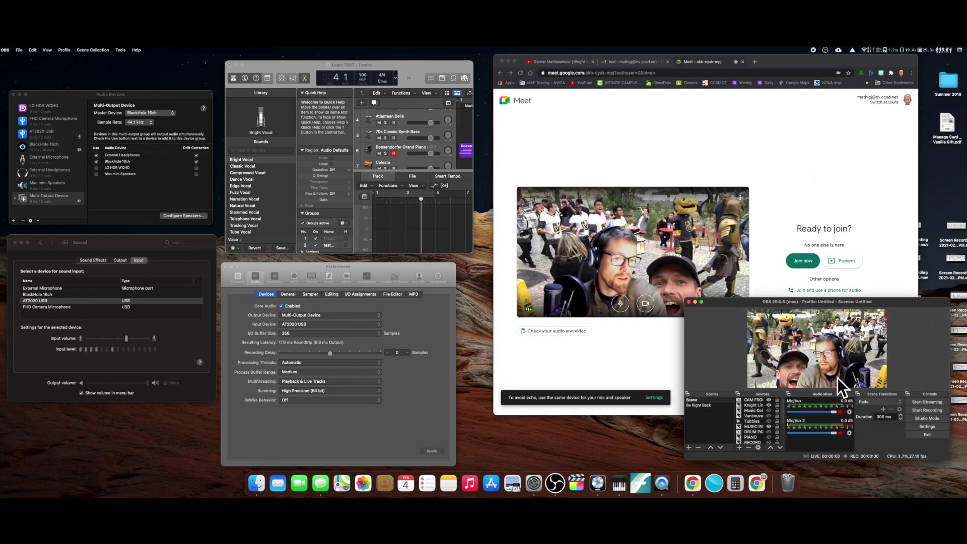
click(772, 409)
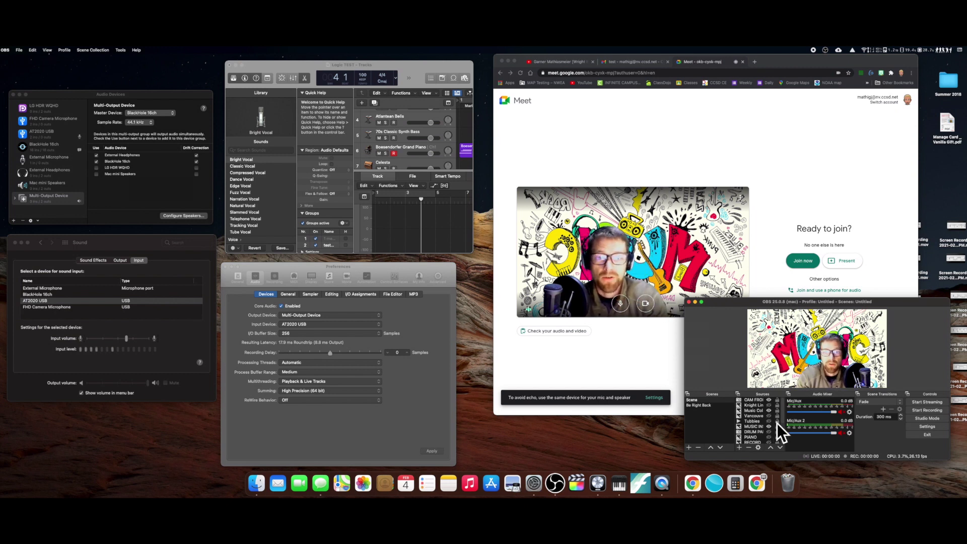
drag(739, 304, 740, 291)
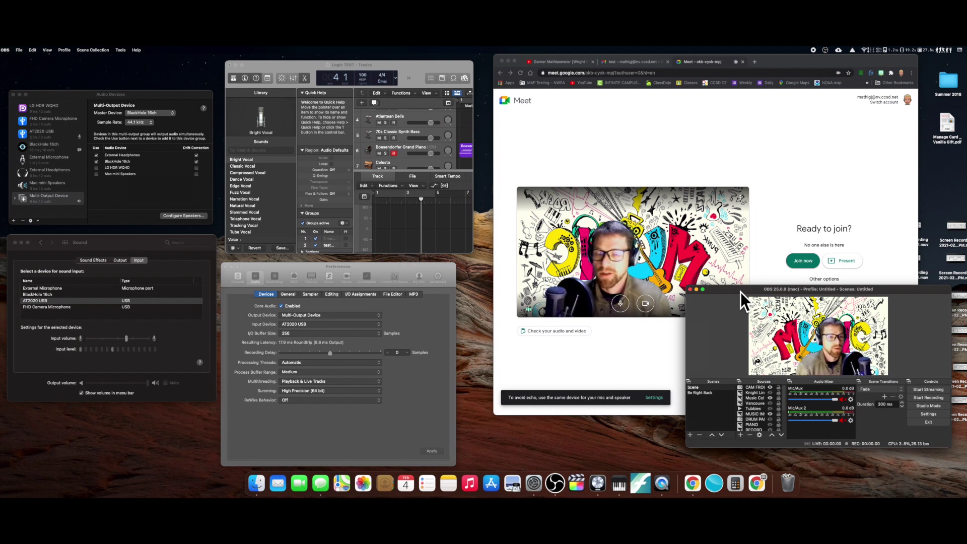
click(415, 71)
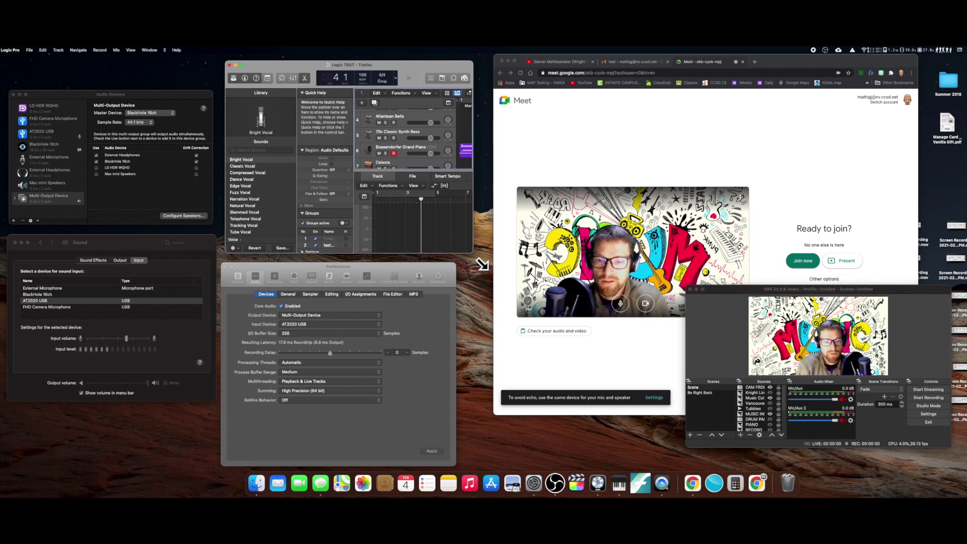
Check Logic Pro's audio devices: Multi-Output Device for output, AT2020 USB for input
drag(475, 257, 635, 355)
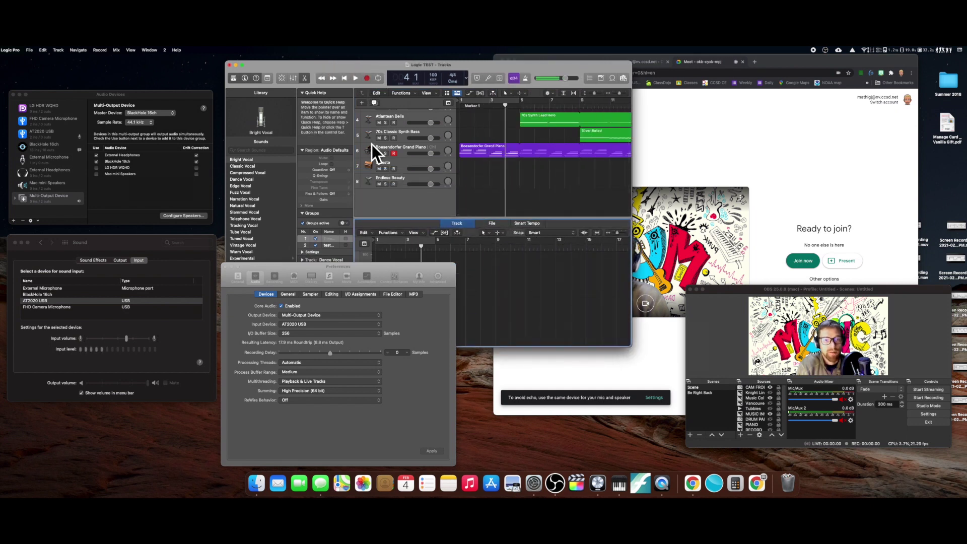
drag(382, 273, 169, 254)
scroll(410, 141, up, 4)
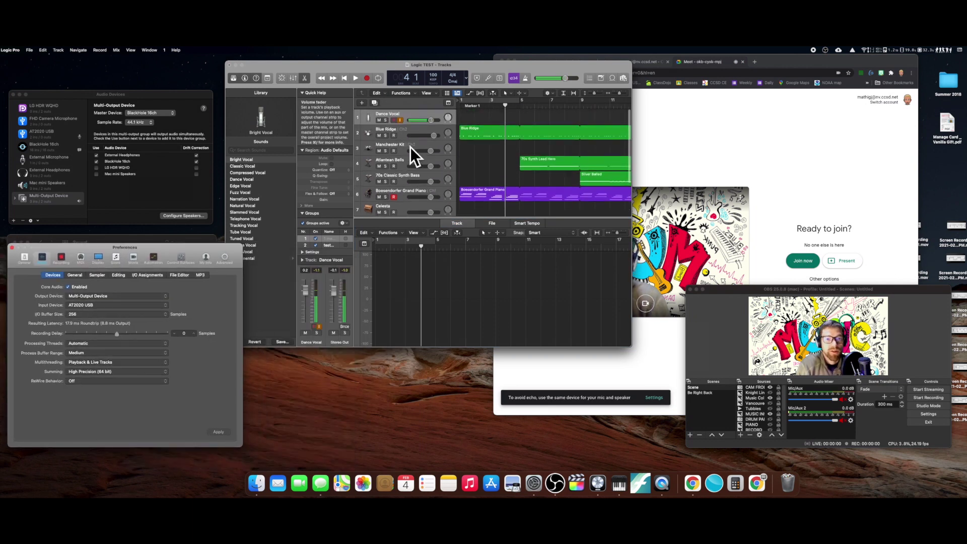
click(412, 117)
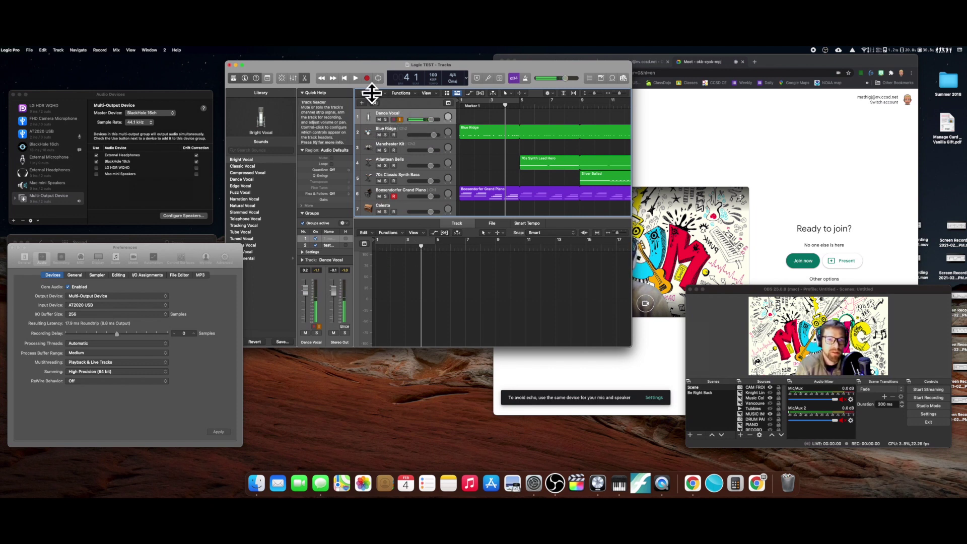
drag(174, 252, 474, 260)
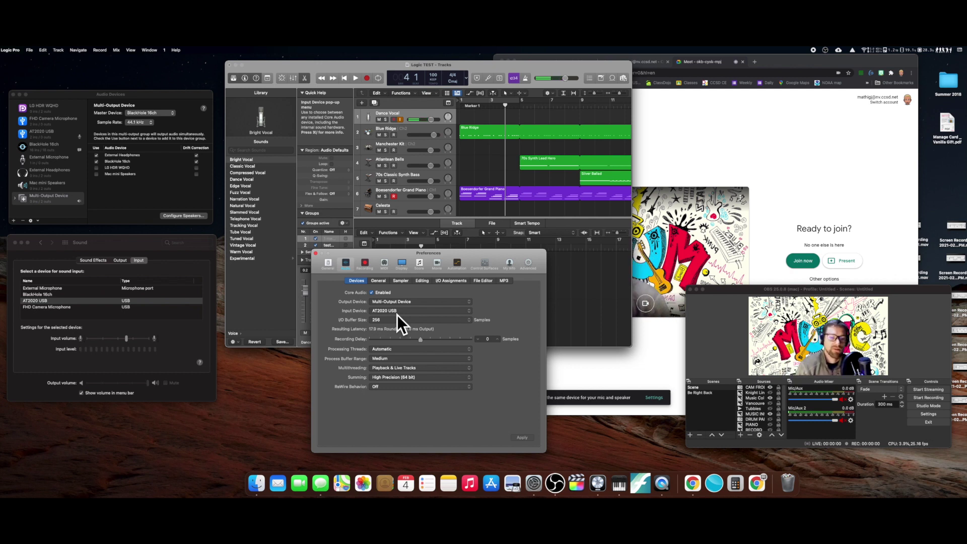
Bring the Audio MIDI Setup window showing the Multi-Output Device to the front
drag(361, 255, 328, 268)
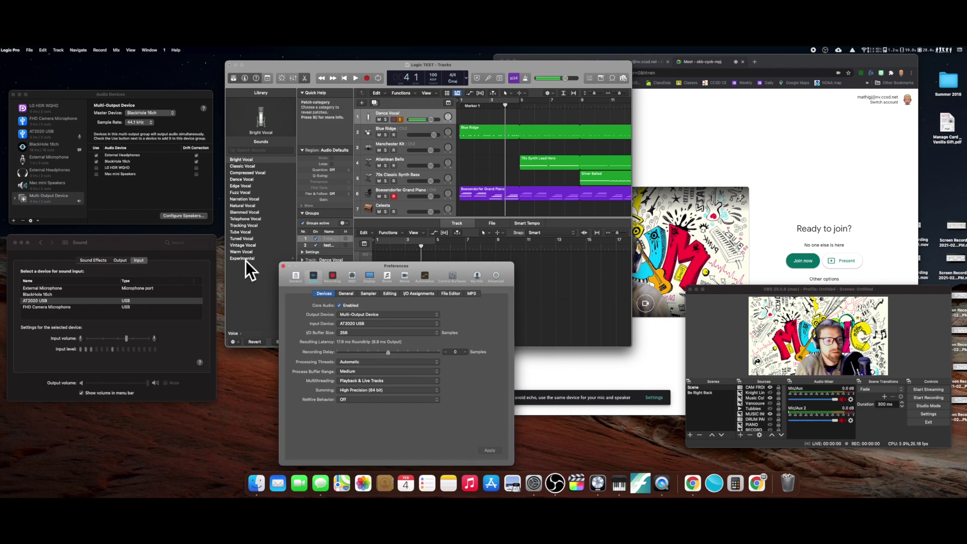
click(71, 100)
drag(71, 98, 78, 104)
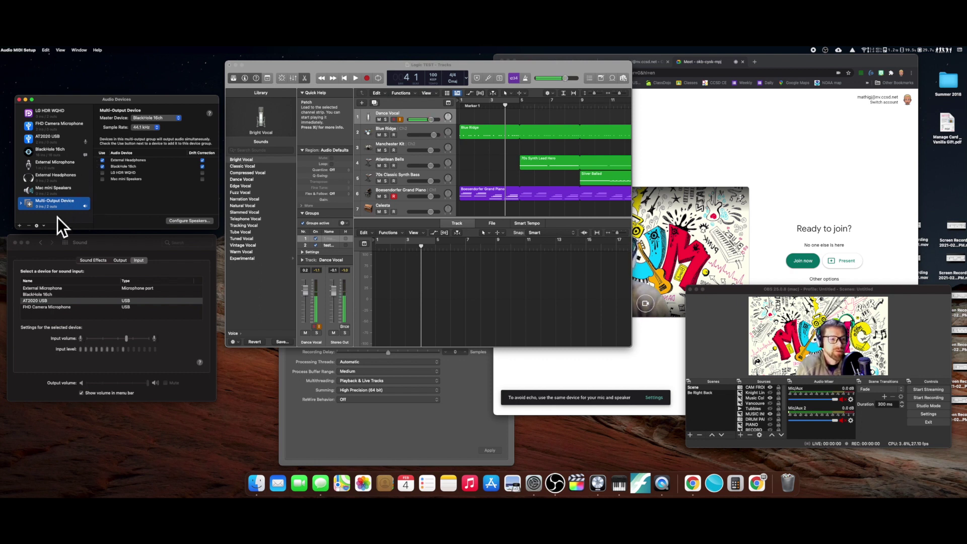
drag(66, 102, 206, 109)
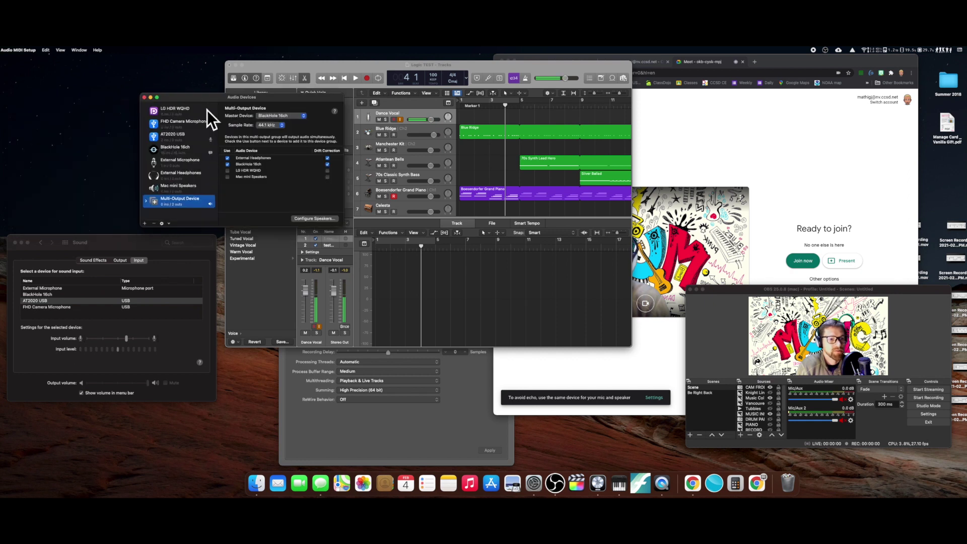
drag(354, 237, 456, 327)
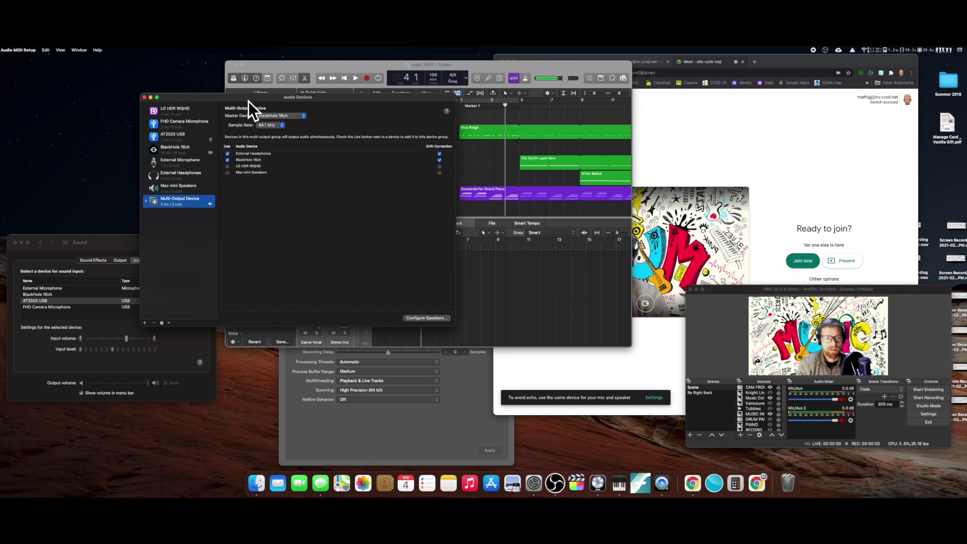
drag(249, 101, 123, 64)
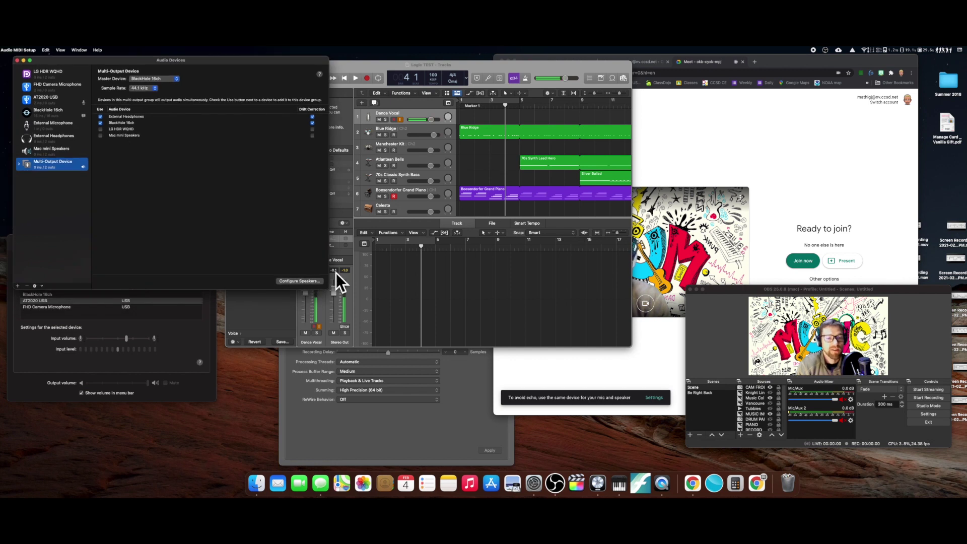
drag(334, 296, 217, 236)
Confirm Meet's audio uses BlackHole 16ch microphone and External Headphones speakers
click(719, 67)
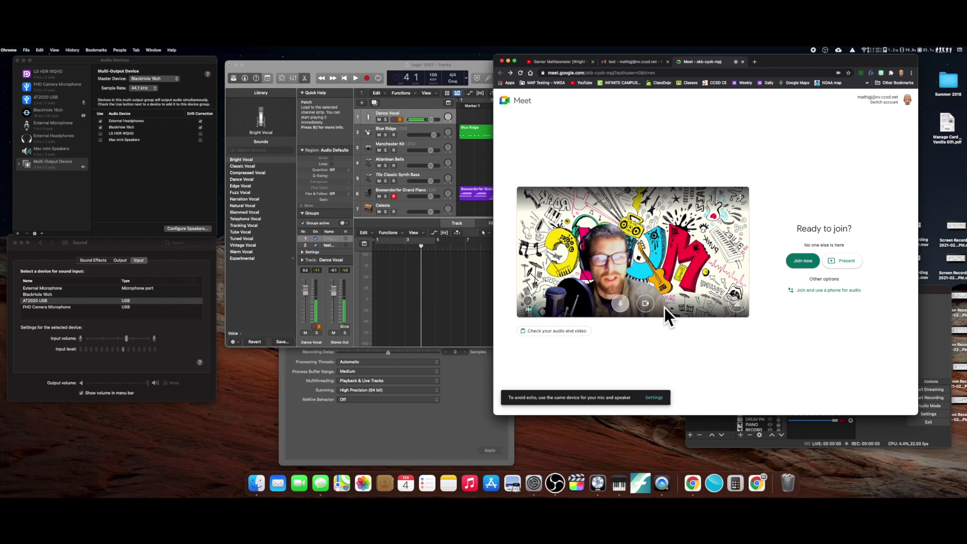
click(748, 206)
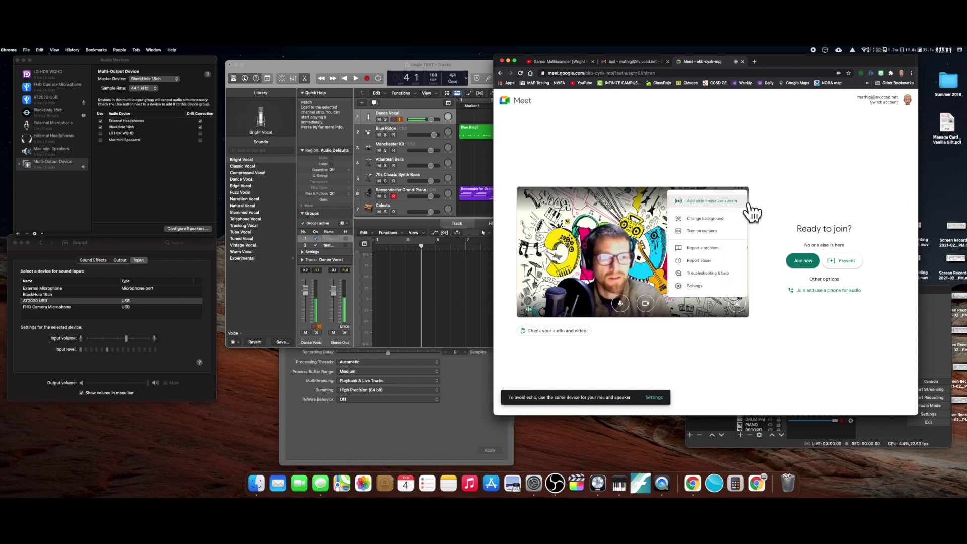
click(715, 291)
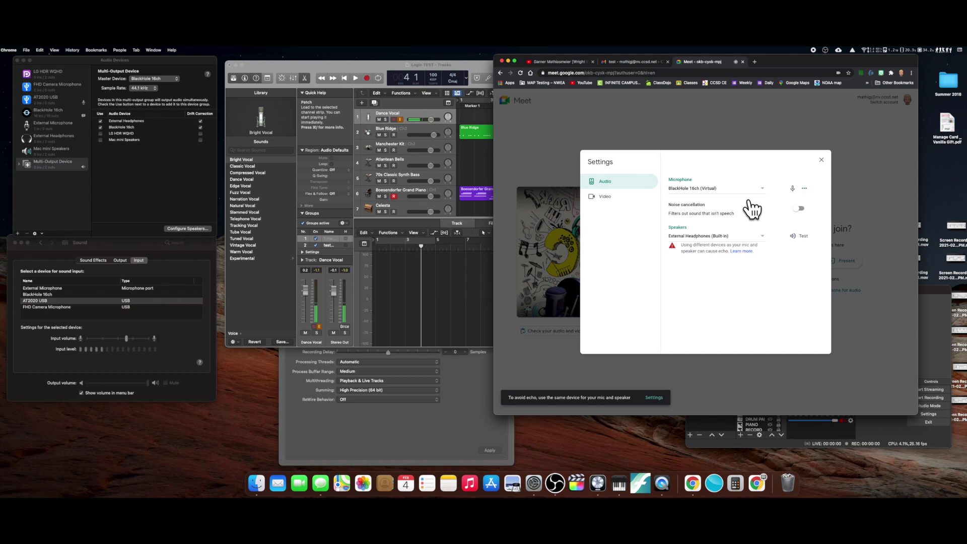
click(821, 160)
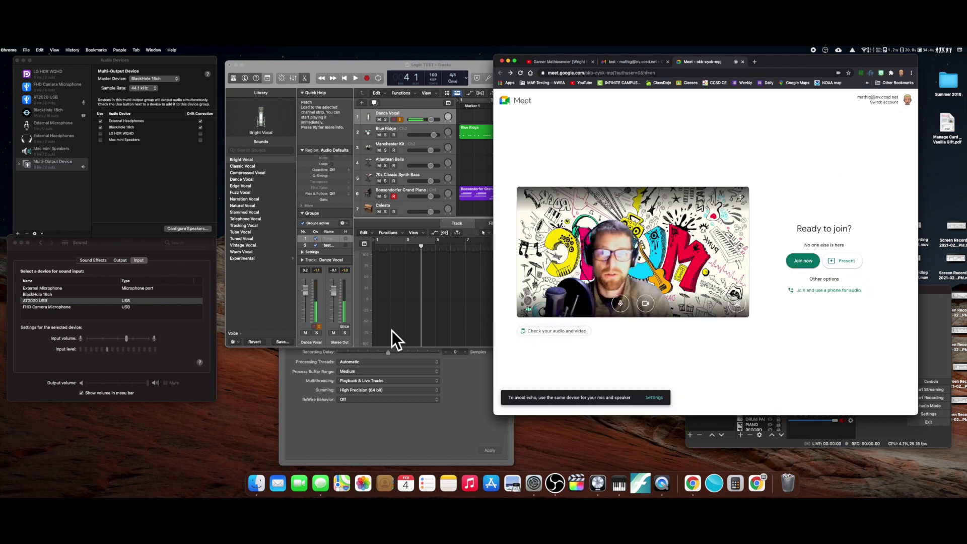
drag(108, 247, 113, 286)
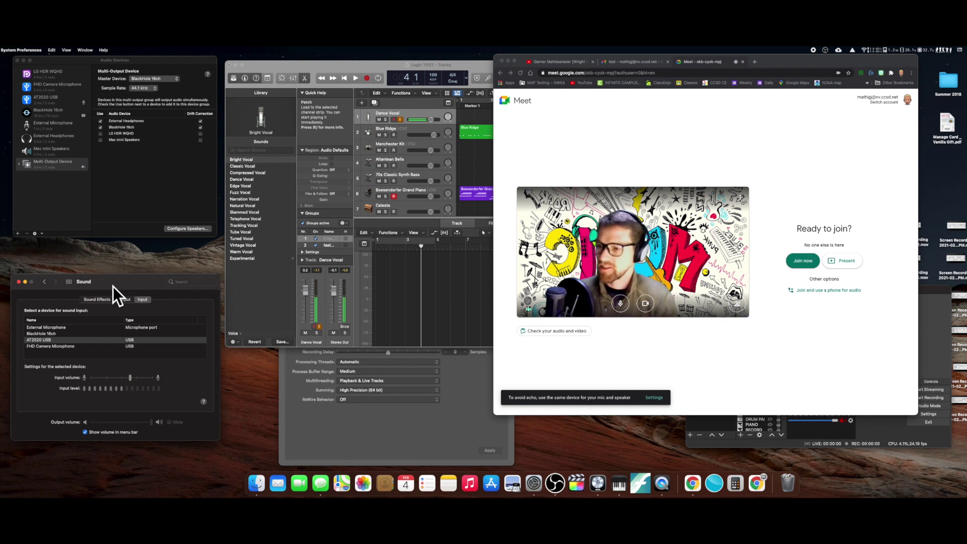
Switch the Sound pane to Output and confirm Multi-Output Device is selected
drag(112, 286, 117, 285)
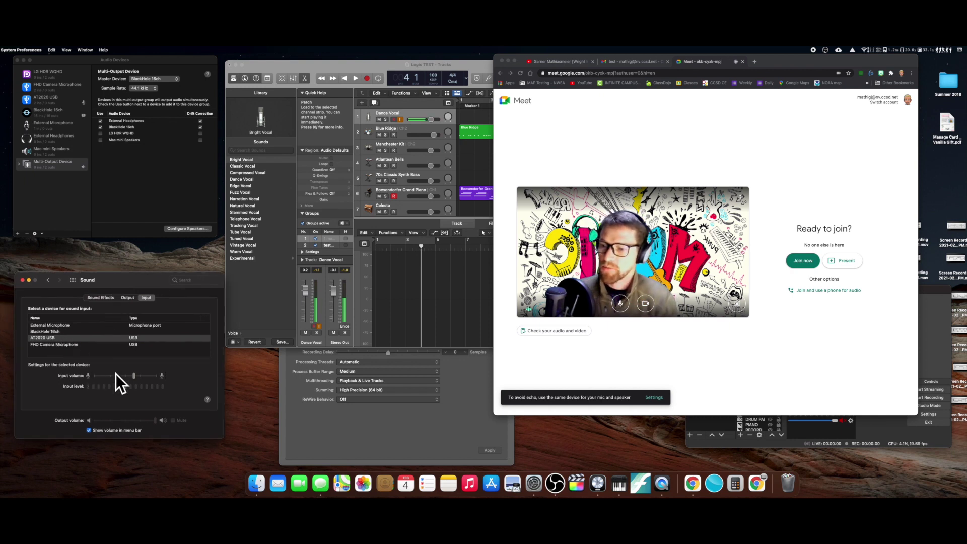
click(129, 298)
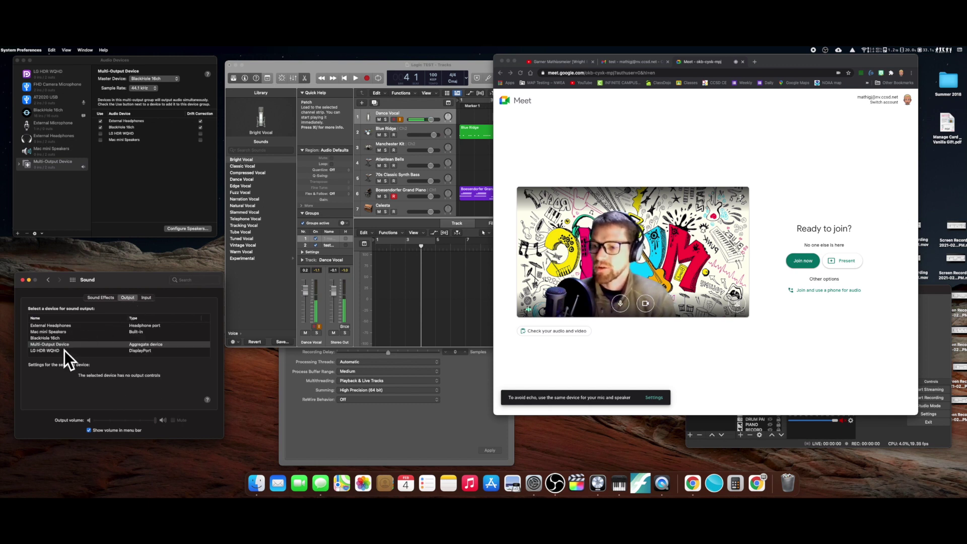
drag(128, 281, 126, 305)
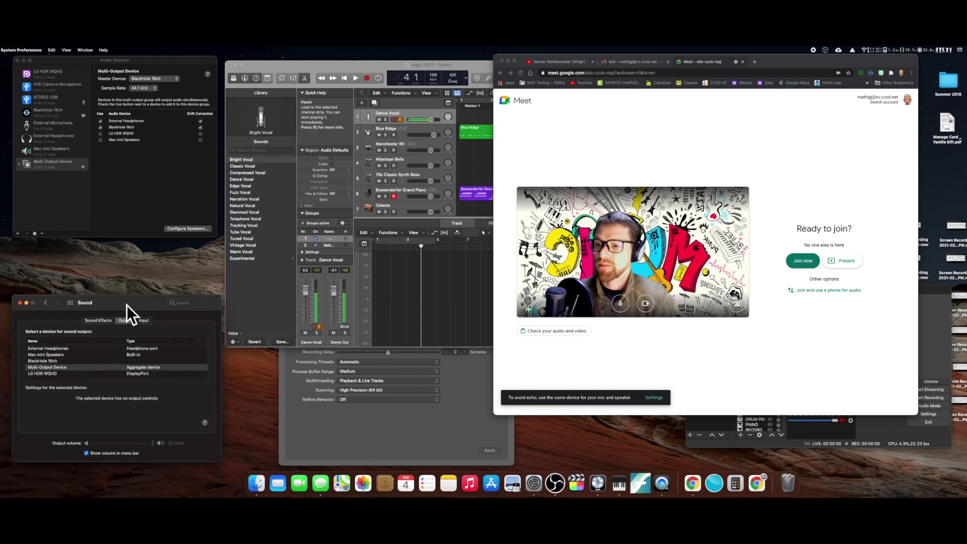
drag(135, 63, 138, 115)
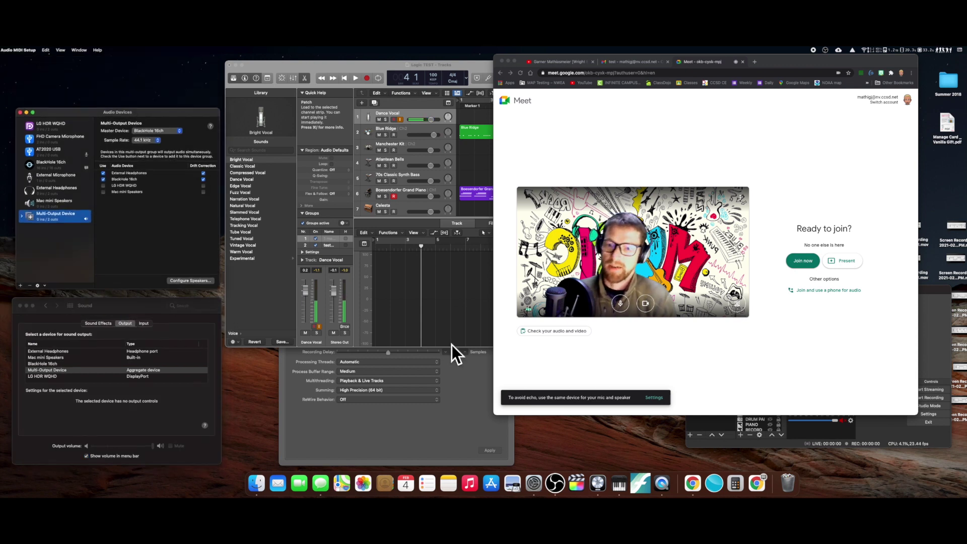
click(448, 328)
Raise Logic's audio preferences, move them aside, and return to the Meet preview
click(458, 367)
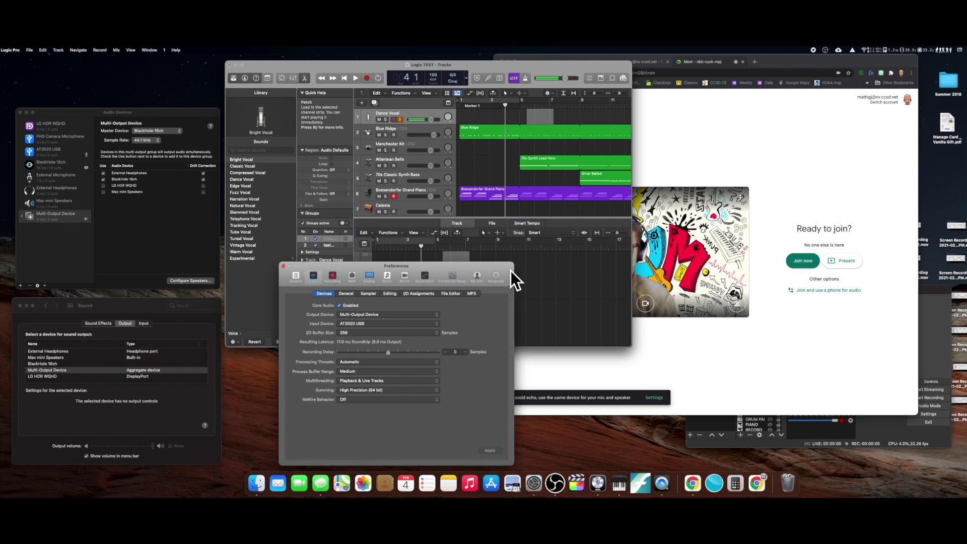
drag(510, 270, 464, 271)
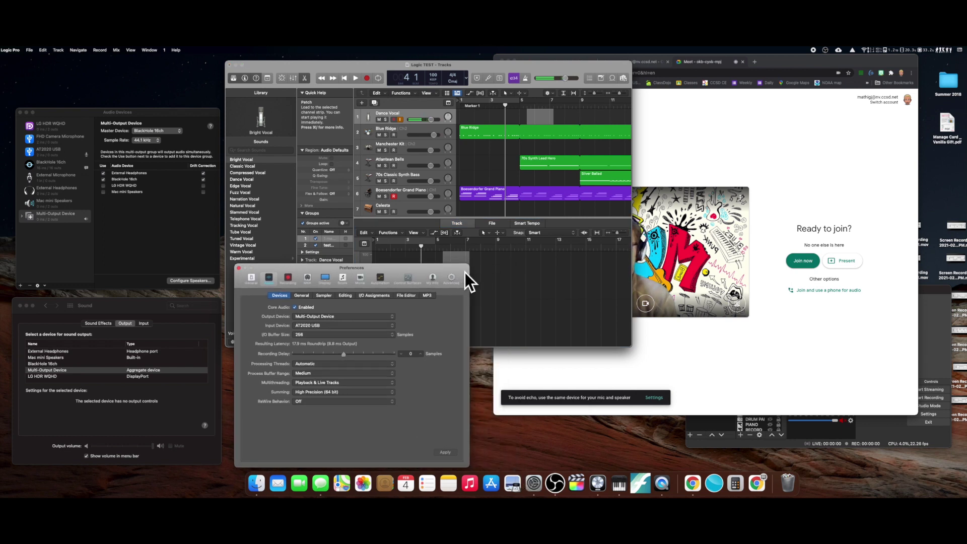
click(723, 64)
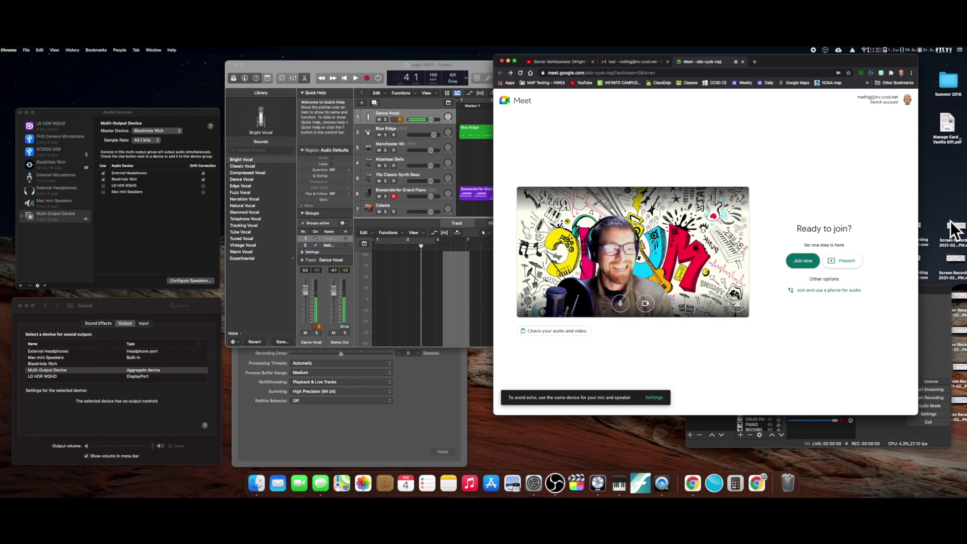
Raise the OBS window and move it up over the Meet join page
click(935, 298)
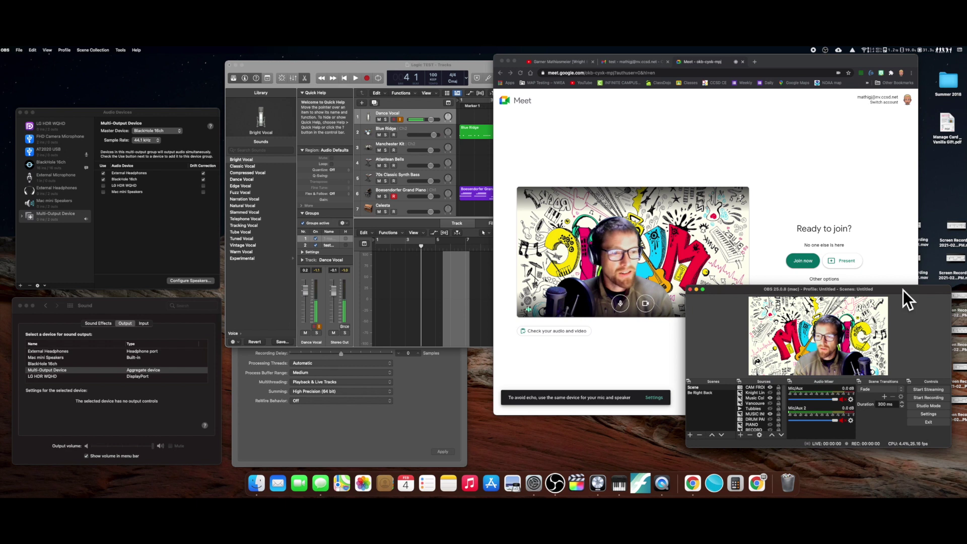
drag(903, 291, 878, 107)
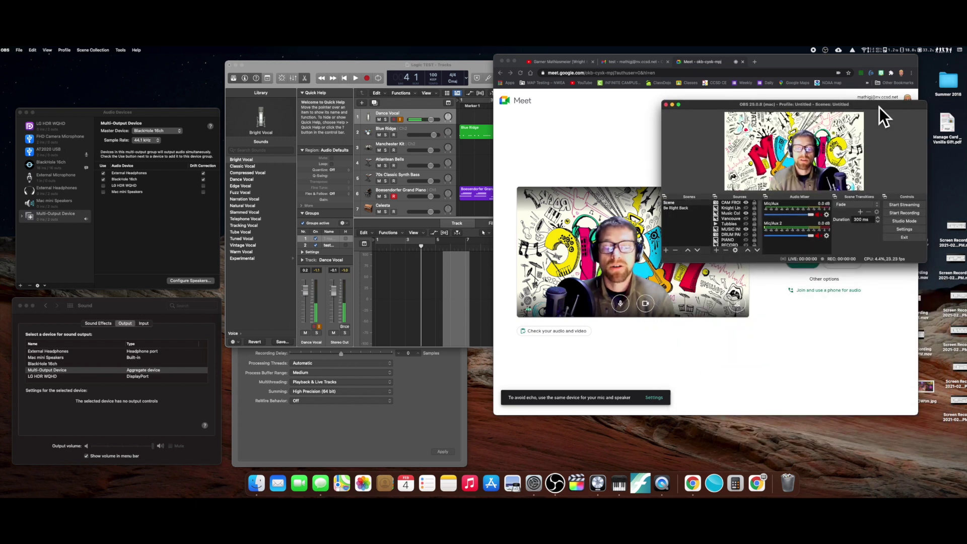